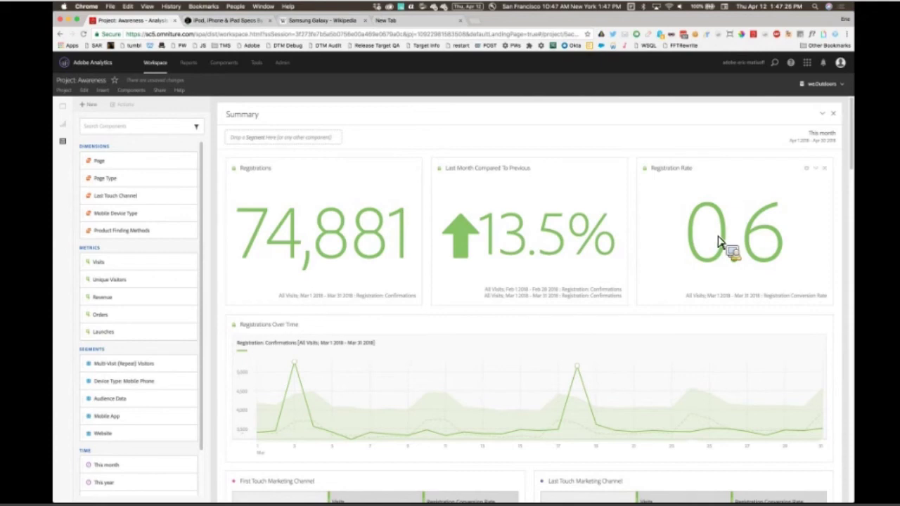
Inspect the 3 March anomaly in the Registrations Over Time chart of the Summary panel
left_click_drag(718, 241, 299, 370)
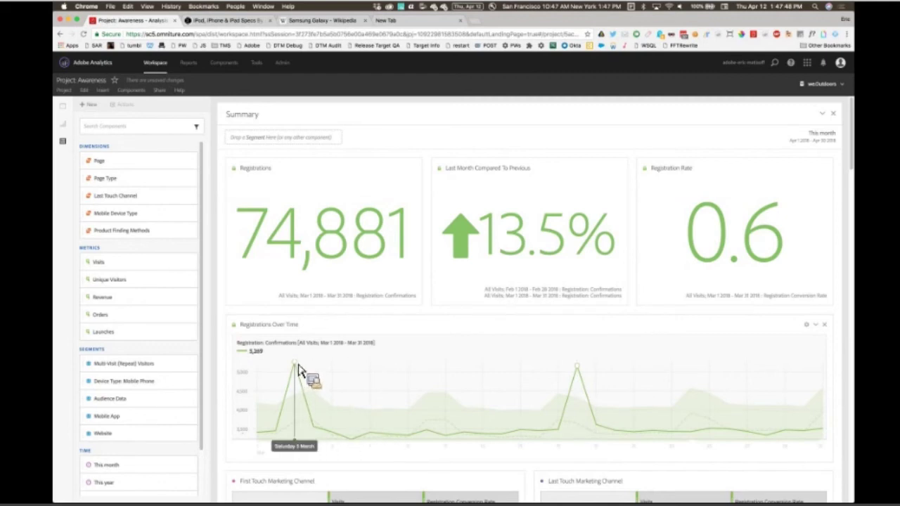
left_click_drag(298, 364, 531, 355)
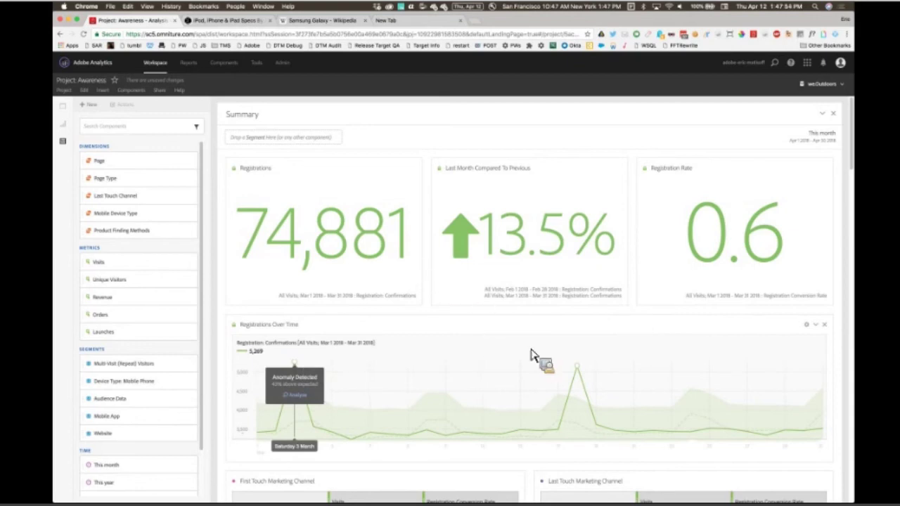
left_click_drag(530, 355, 784, 385)
Compare registration conversion rates across the First Touch and Last Touch Marketing Channel tables and review the Key Segments table
scroll(317, 305, "down", 1)
scroll(484, 331, "down", 5)
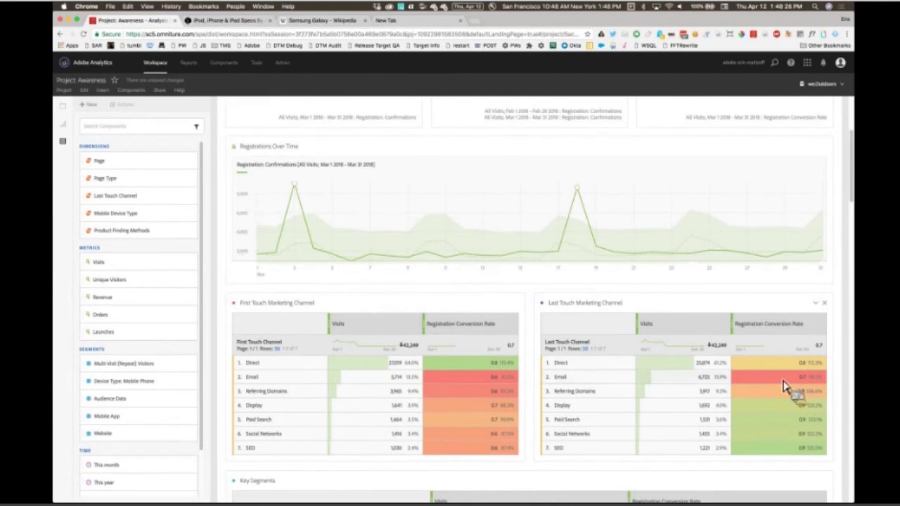
left_click_drag(786, 386, 593, 387)
left_click_drag(592, 387, 592, 387)
mouse_move(592, 387)
left_mouse_down()
mouse_move(371, 391)
mouse_move(251, 407)
mouse_move(253, 444)
mouse_move(263, 453)
mouse_move(271, 409)
mouse_move(270, 443)
mouse_move(288, 460)
mouse_move(332, 411)
mouse_move(312, 418)
mouse_move(299, 407)
mouse_move(295, 464)
mouse_move(307, 432)
mouse_move(303, 450)
mouse_move(312, 456)
mouse_move(508, 373)
mouse_move(674, 380)
mouse_move(597, 386)
left_mouse_up()
scroll(246, 400, "down", 3)
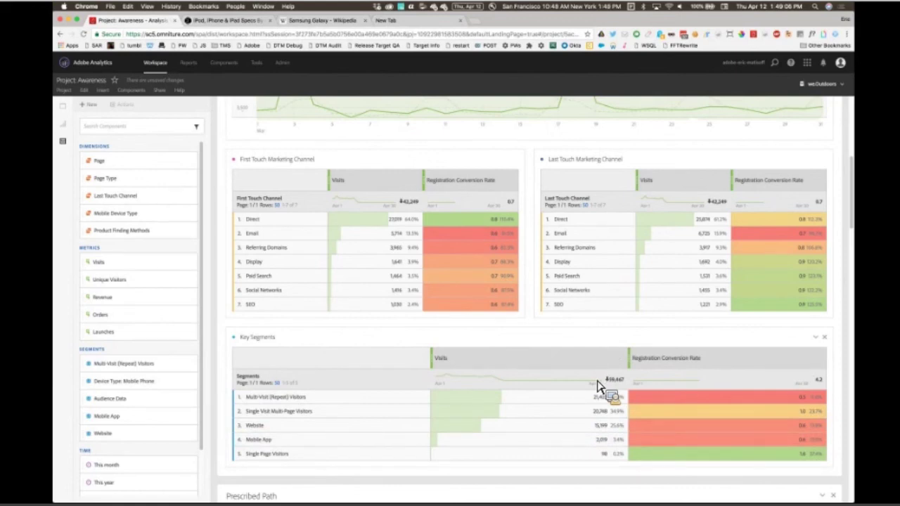
Examine the Prescribed Path fallout from Home through the Account Registration Form to Confirmation for each segment
scroll(598, 385, "down", 4)
left_click_drag(597, 386, 841, 376)
scroll(597, 385, "down", 6)
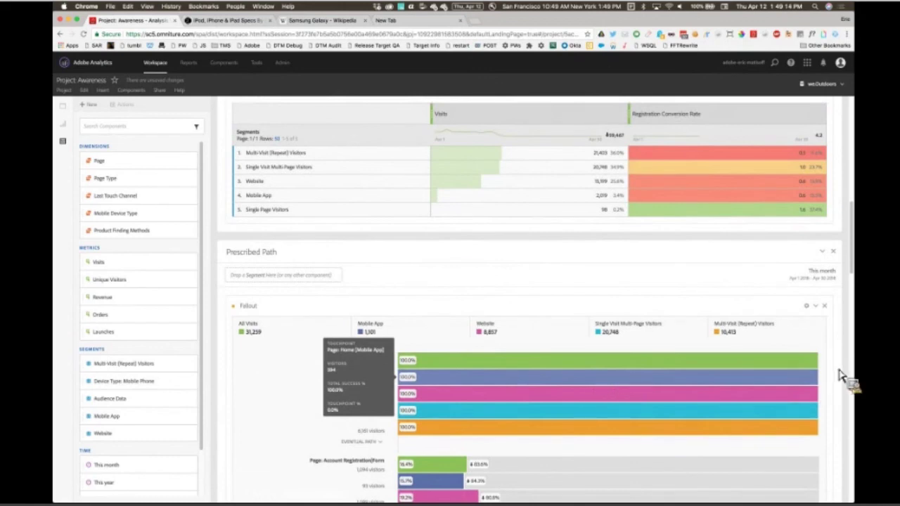
left_click_drag(841, 377, 841, 376)
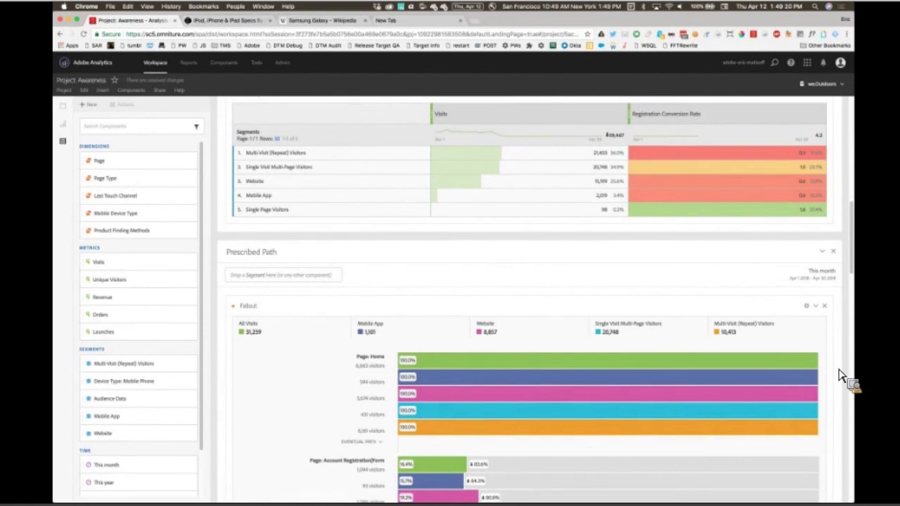
left_click_drag(841, 376, 540, 391)
scroll(363, 401, "down", 3)
scroll(595, 328, "down", 4)
scroll(486, 176, "up", 2)
scroll(426, 318, "down", 2)
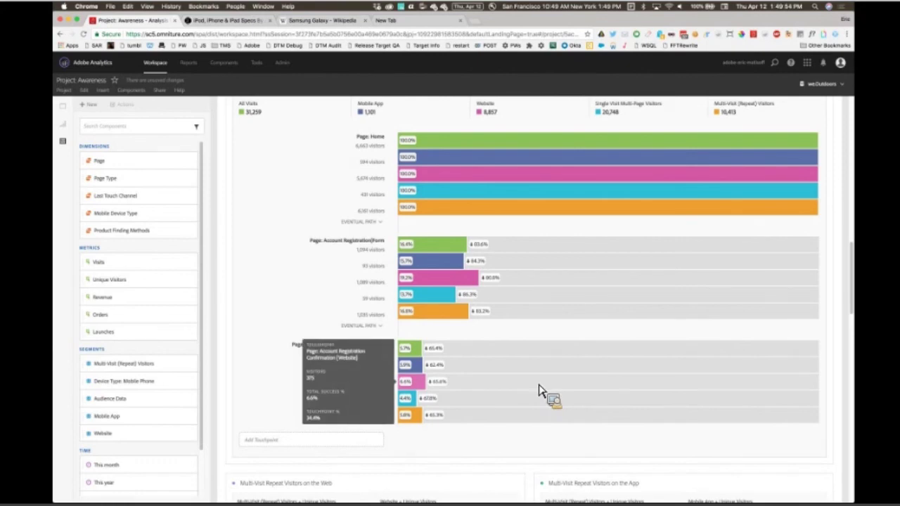
View the trend, breakdown and segment options for the Account Registration Confirmation touchpoint in the fallout, then dismiss them
right_click(533, 376)
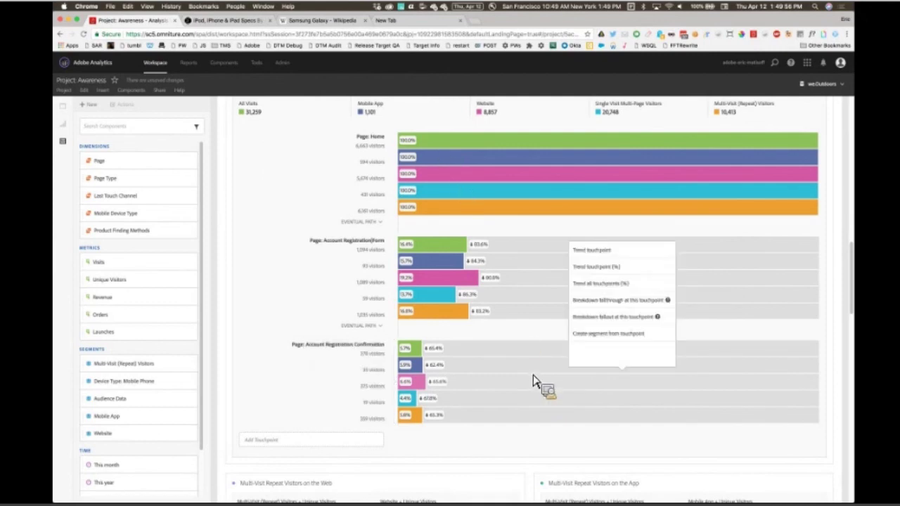
left_click(530, 394)
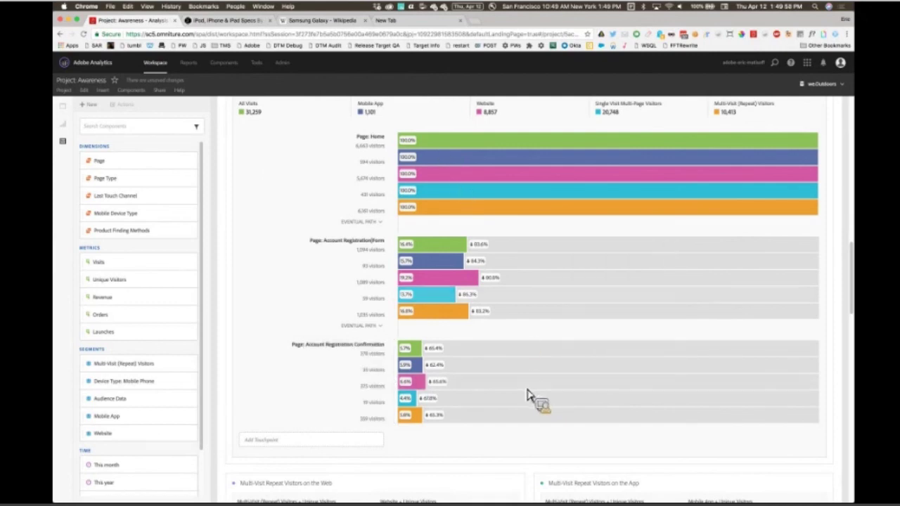
right_click(616, 316)
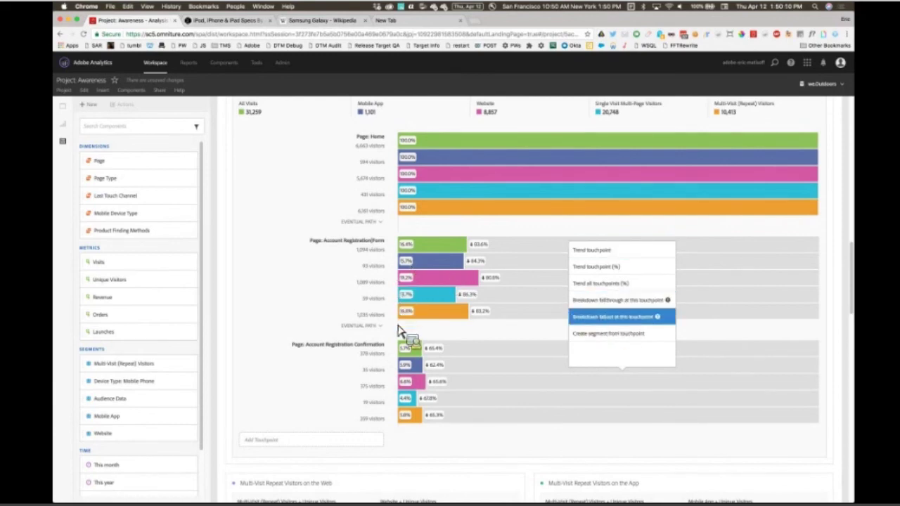
left_click_drag(451, 440, 453, 439)
left_click(843, 351)
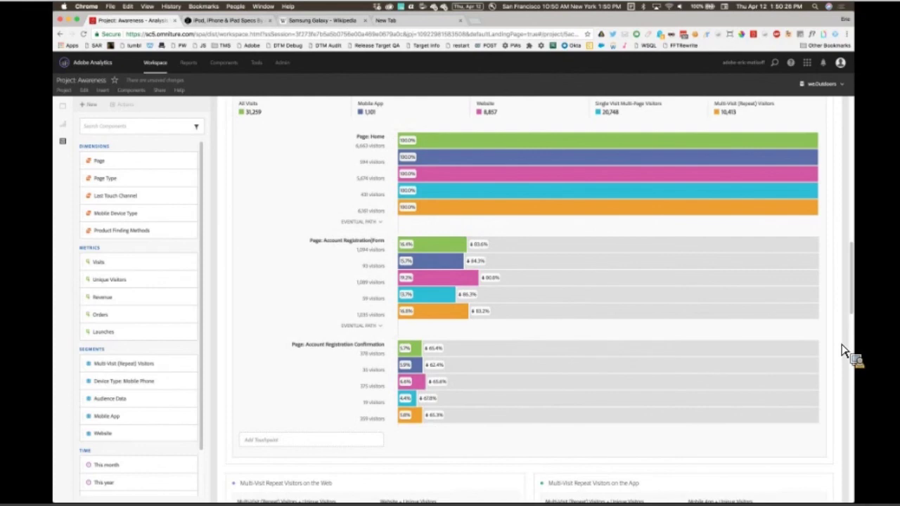
Compare the web and app repeat-visitor Venn diagrams and show the data source table behind the web diagram
left_click_drag(844, 350, 844, 367)
scroll(841, 368, "down", 3)
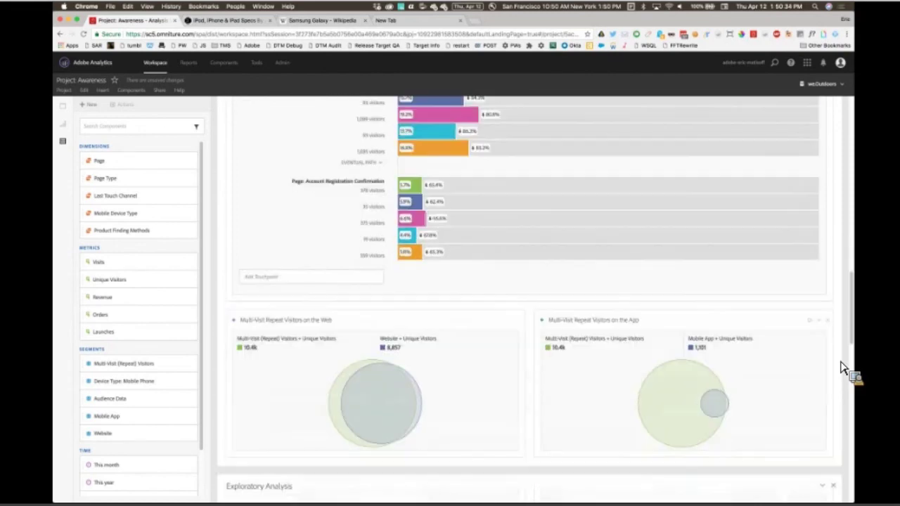
left_click_drag(843, 367, 337, 405)
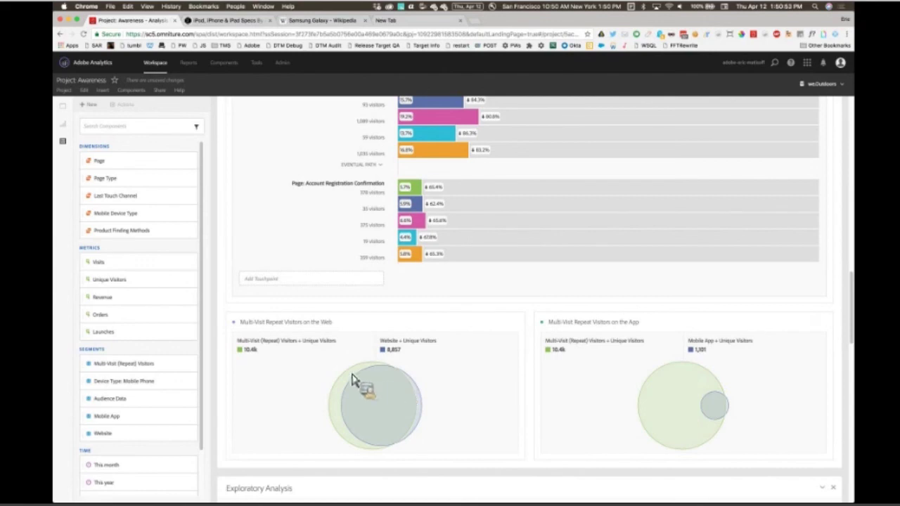
scroll(331, 362, "down", 2)
left_click_drag(241, 304, 286, 392)
left_click(285, 392)
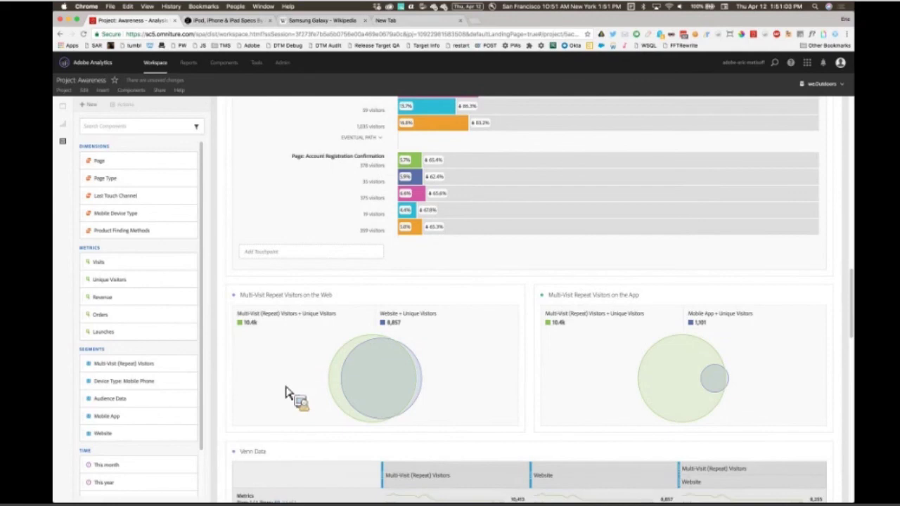
scroll(298, 396, "down", 3)
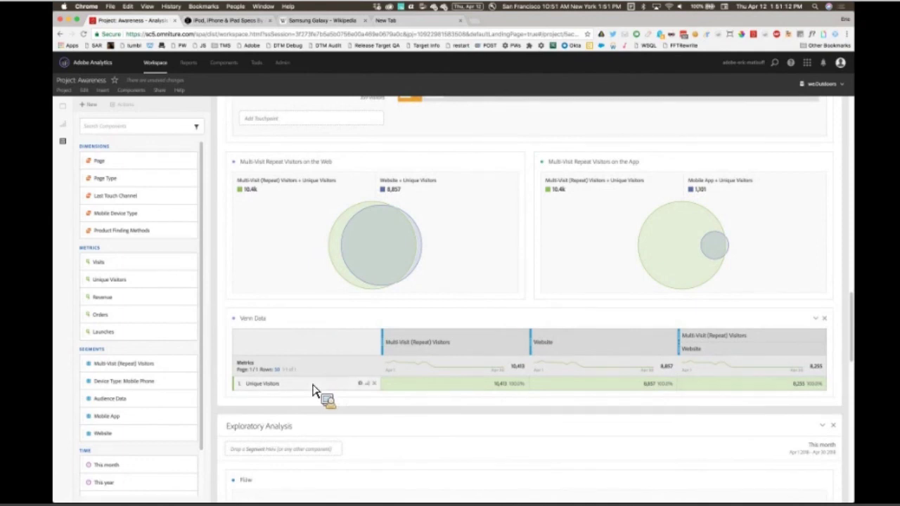
Hide the Venn data table and view the options for the Product Details node in the Exploratory Analysis flow
left_click_drag(313, 392, 809, 369)
scroll(460, 337, "down", 2)
scroll(533, 386, "down", 1)
scroll(795, 345, "down", 1)
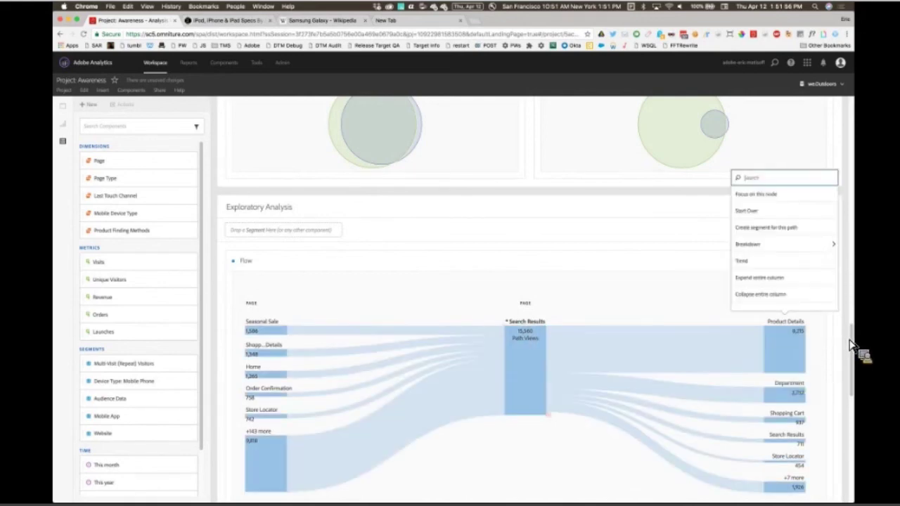
left_click(850, 344)
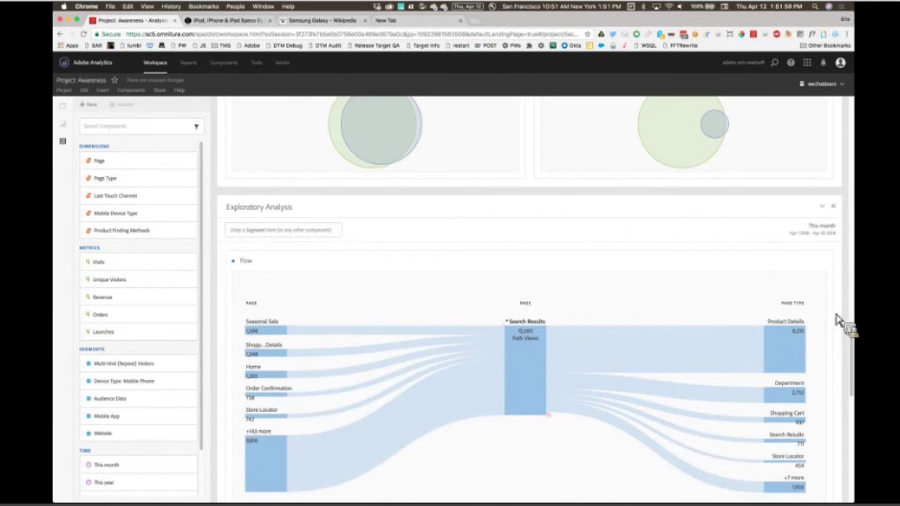
Review the Cohort Table's granularity choices and its inclusion and return metric settings, leaving the granularity at Day
scroll(850, 321, "down", 2)
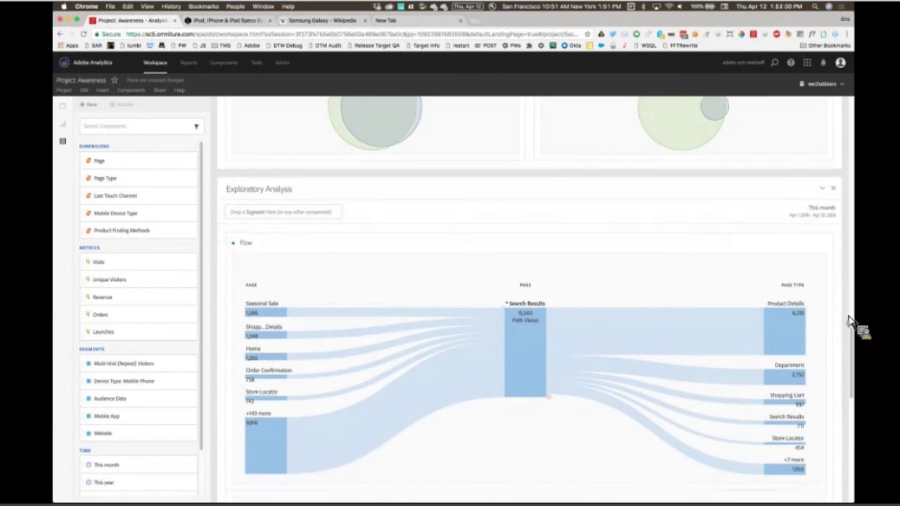
scroll(850, 321, "down", 2)
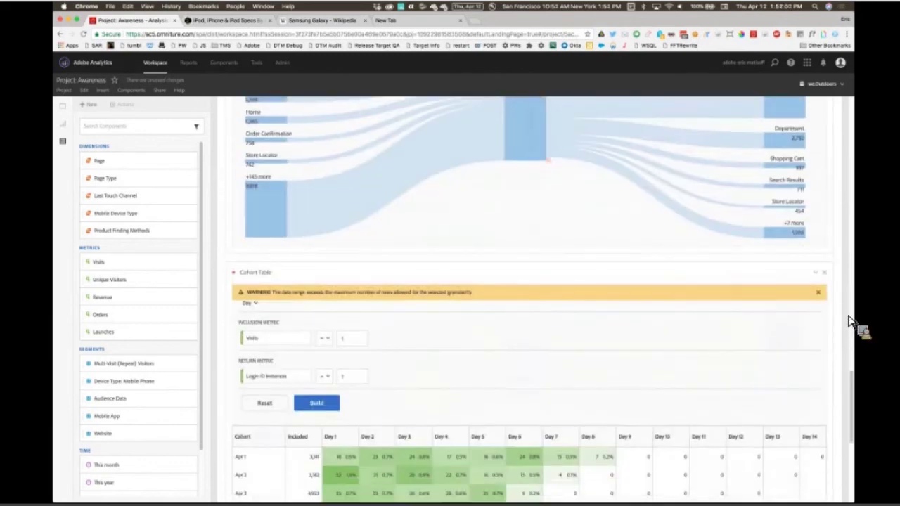
scroll(850, 322, "down", 3)
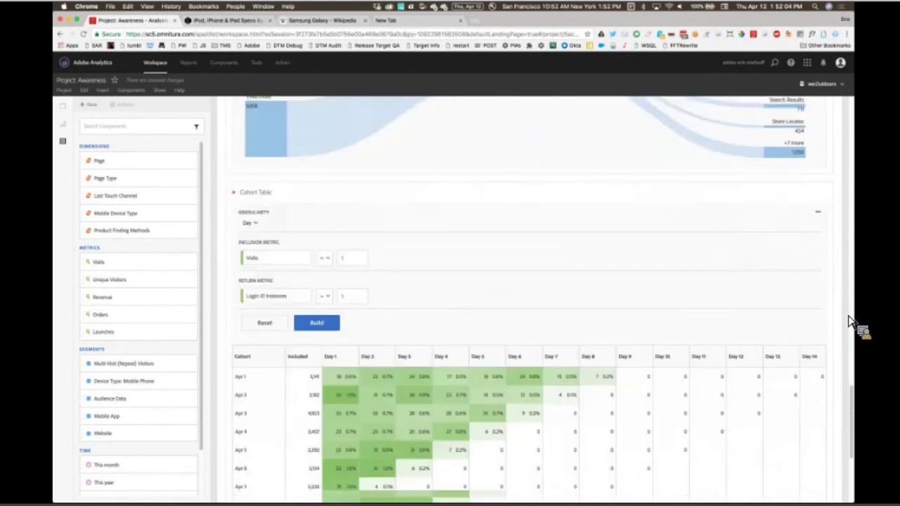
scroll(850, 322, "up", 1)
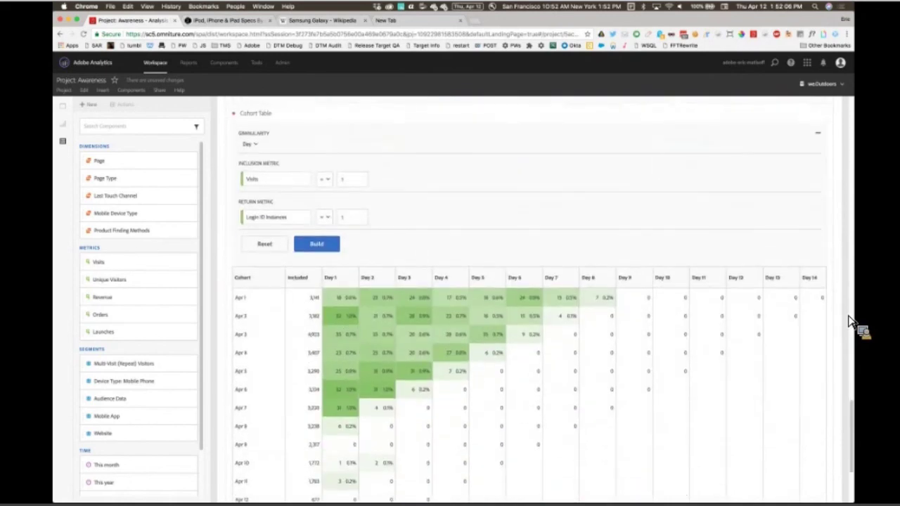
left_click(257, 152)
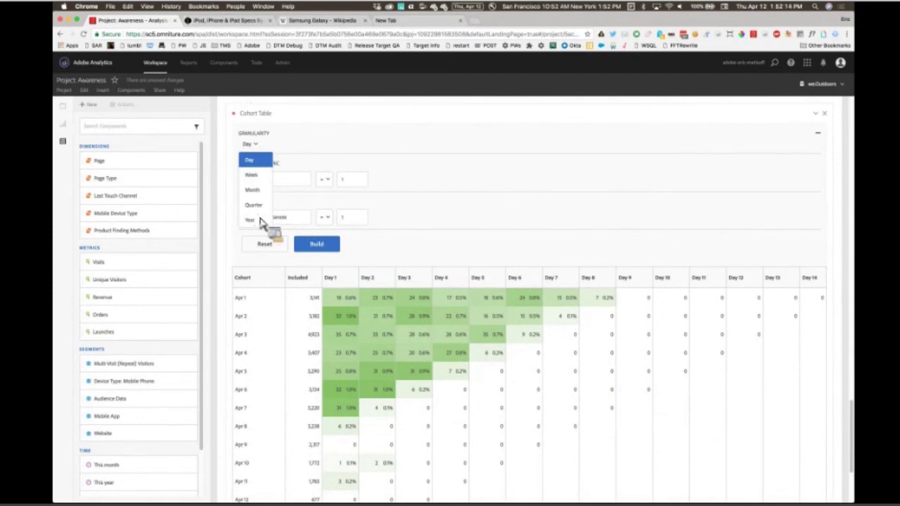
left_click(341, 191)
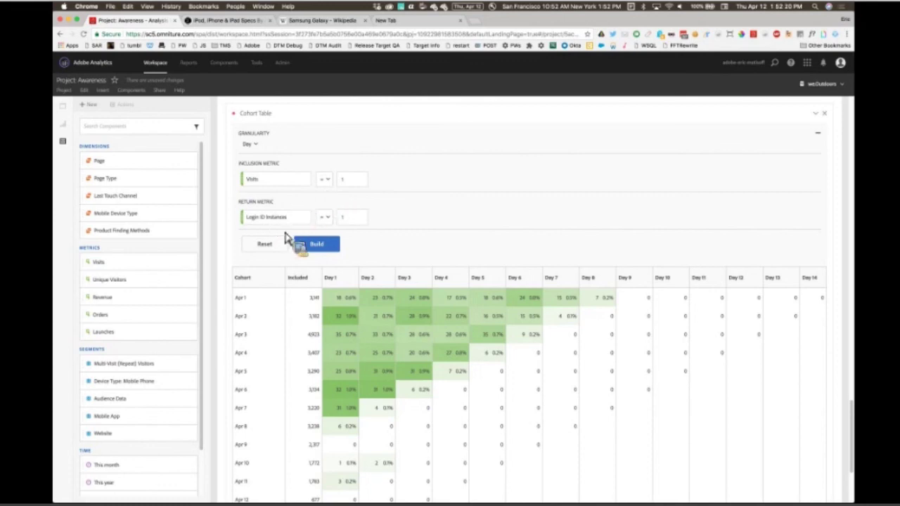
mouse_move(255, 225)
left_mouse_down()
mouse_move(334, 403)
mouse_move(399, 386)
mouse_move(485, 345)
mouse_move(513, 316)
mouse_move(336, 385)
mouse_move(341, 322)
mouse_move(444, 335)
mouse_move(413, 372)
mouse_move(350, 416)
mouse_move(307, 431)
mouse_move(300, 442)
mouse_move(301, 434)
mouse_move(259, 440)
mouse_move(311, 427)
mouse_move(557, 316)
mouse_move(475, 345)
mouse_move(318, 433)
mouse_move(418, 370)
mouse_move(577, 304)
mouse_move(559, 313)
mouse_move(553, 301)
mouse_move(275, 315)
mouse_move(263, 327)
mouse_move(562, 307)
mouse_move(506, 345)
mouse_move(426, 373)
mouse_move(340, 422)
mouse_move(255, 447)
mouse_move(255, 429)
mouse_move(292, 439)
mouse_move(344, 416)
mouse_move(340, 290)
mouse_move(478, 197)
mouse_move(454, 241)
mouse_move(696, 303)
mouse_move(830, 427)
mouse_move(828, 444)
mouse_move(814, 380)
mouse_move(440, 428)
mouse_move(613, 429)
left_mouse_up()
Build the Segment Comparison of Single Visit Multi-Page Visitors against Multi-Visit (Repeat) Visitors
scroll(454, 242, "down", 5)
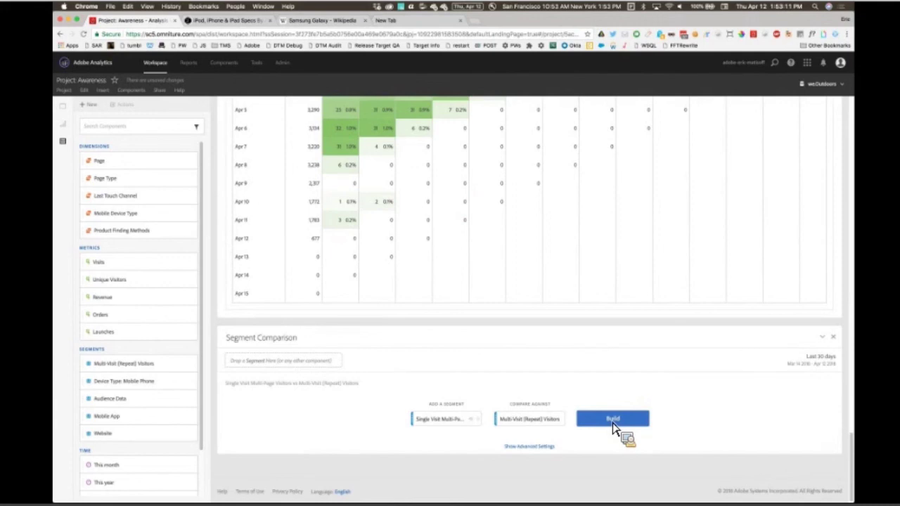
left_click(612, 425)
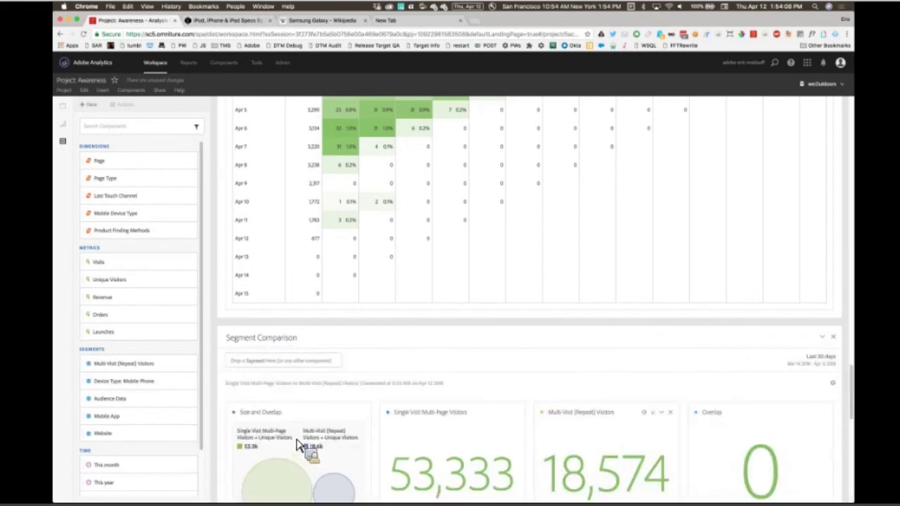
Select Product Detail Views / Visitors in Top Metrics Against Segments to plot it over time for both segments
scroll(305, 430, "down", 2)
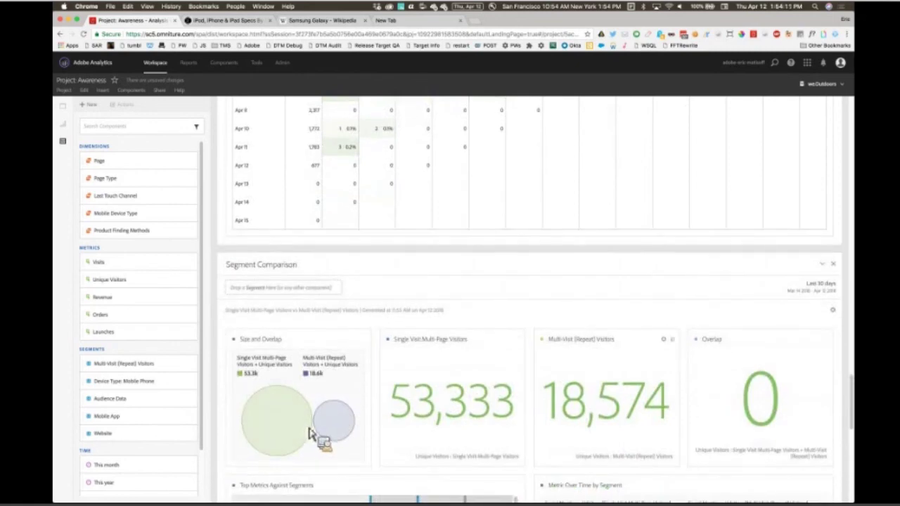
scroll(309, 432, "down", 4)
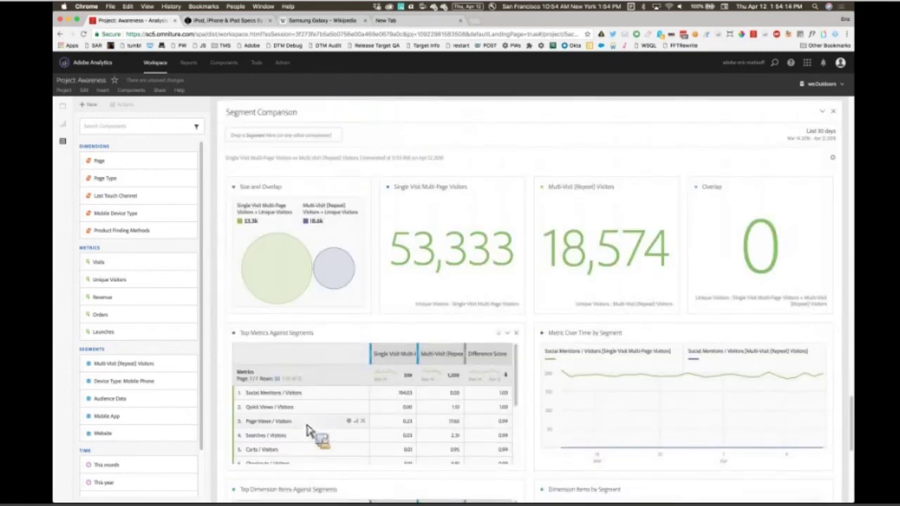
scroll(309, 428, "down", 1)
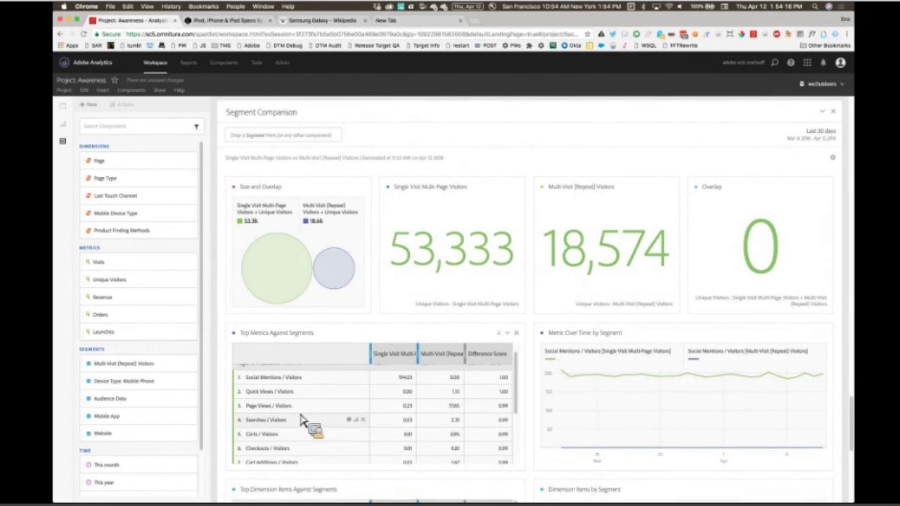
scroll(304, 419, "down", 5)
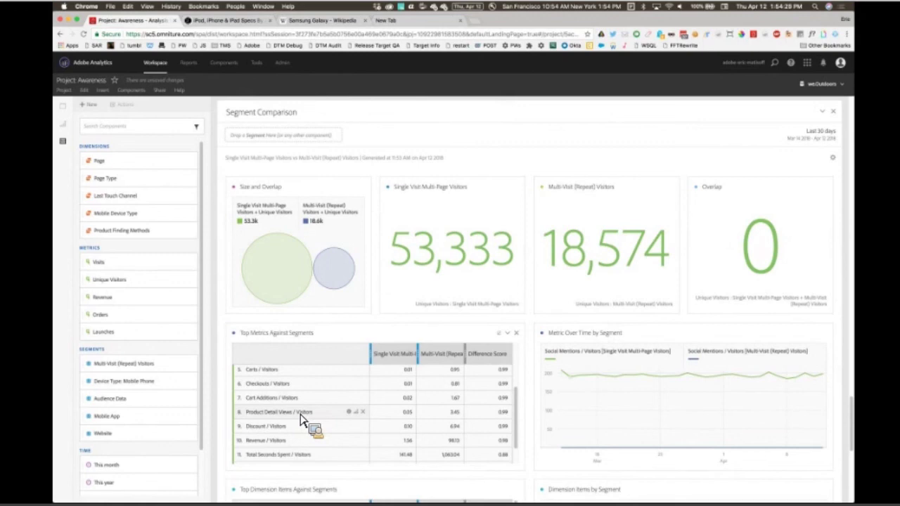
left_click(300, 417)
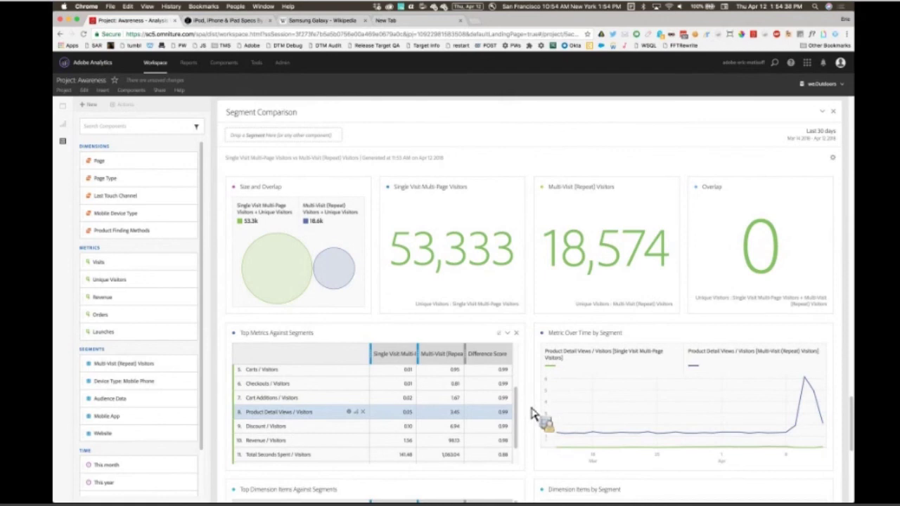
Look over the Top Dimension Items Against Segments table and its Dimension Items by Segment chart
scroll(532, 415, "down", 3)
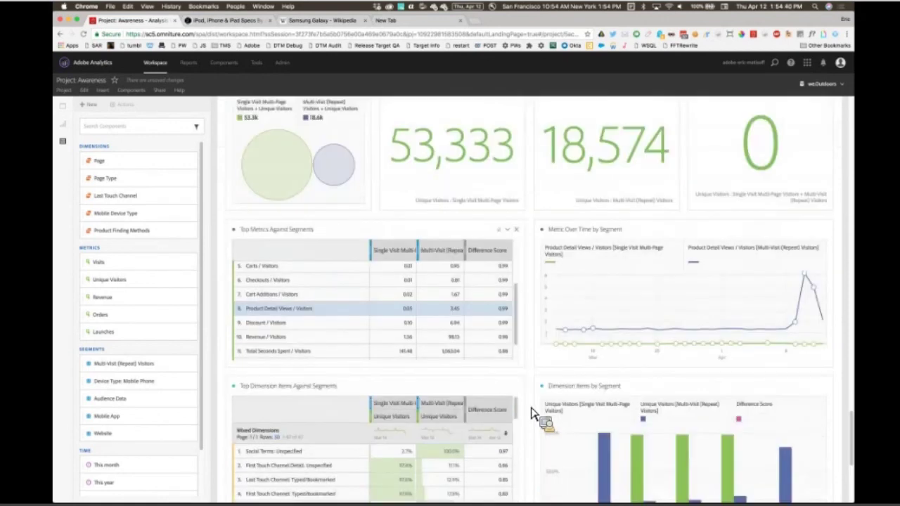
scroll(532, 415, "down", 1)
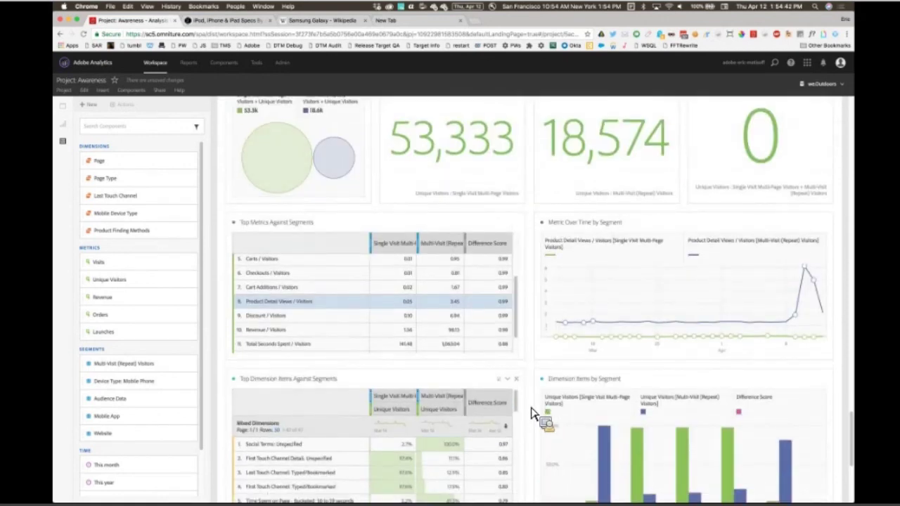